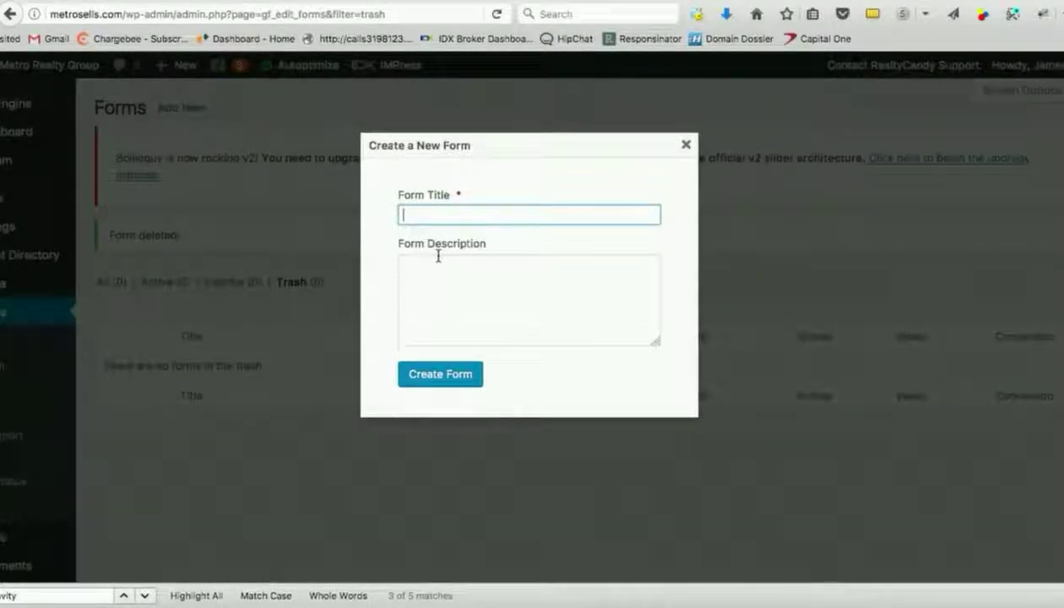
Create a new Gravity Forms form with the title 'Connie Contact'.
{"action": "type", "text": "Connie Cont"}
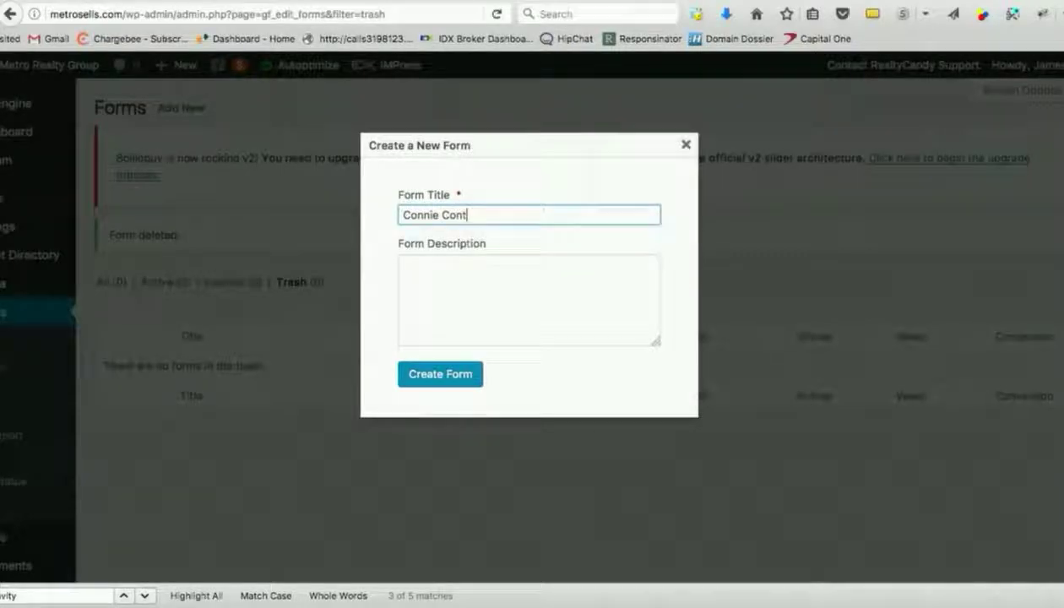
{"action": "type", "text": "act"}
{"action": "left_click", "coordinate": [453, 384]}
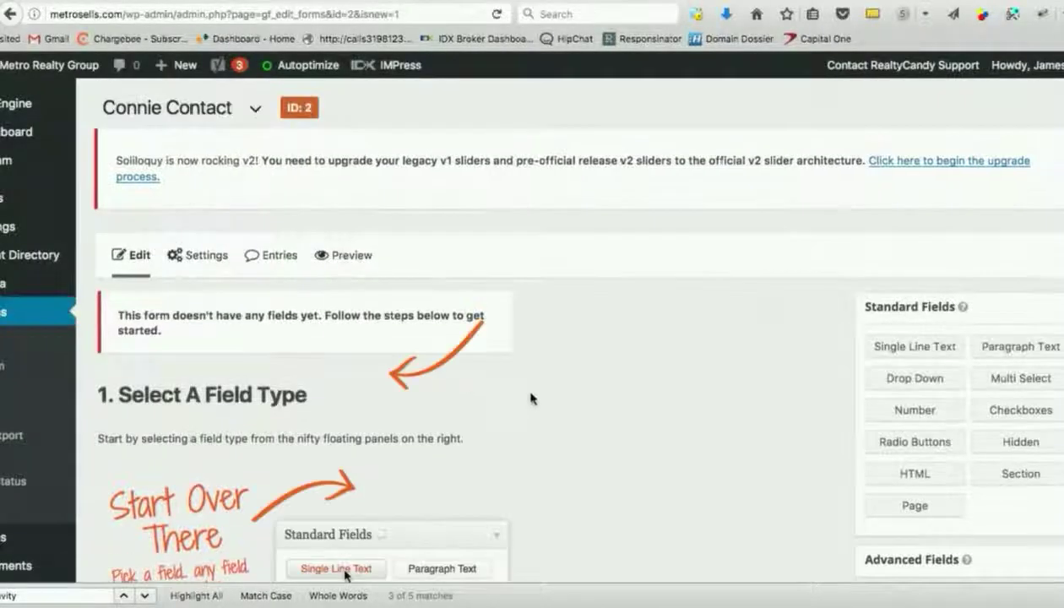
Add Name, Phone and Email fields from the Advanced Fields group.
{"action": "scroll", "coordinate": [549, 338], "scroll_direction": "down", "scroll_amount": 3}
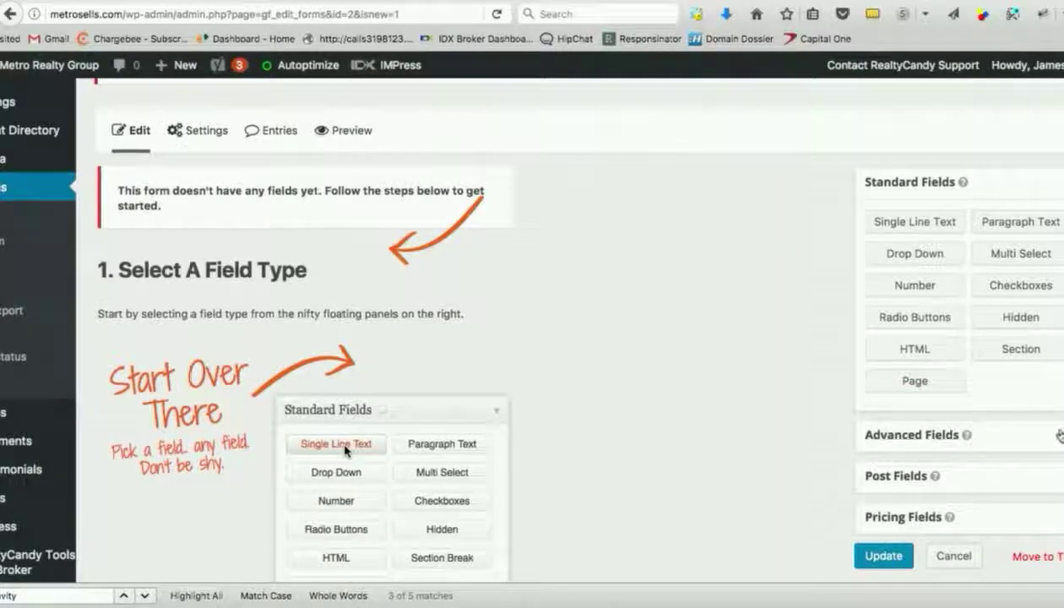
{"action": "left_click", "coordinate": [912, 435]}
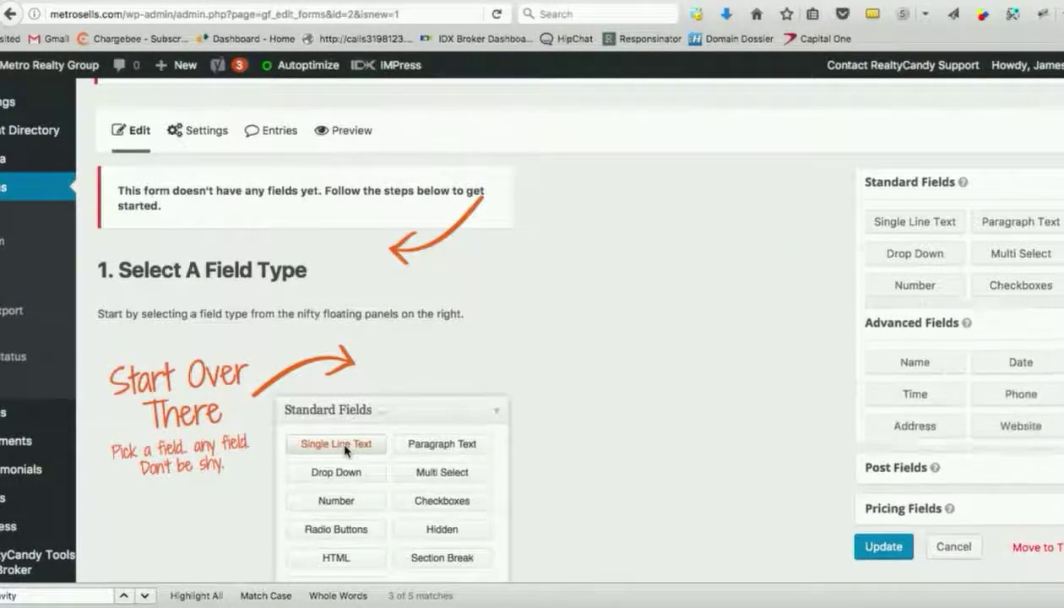
{"action": "left_click", "coordinate": [920, 264]}
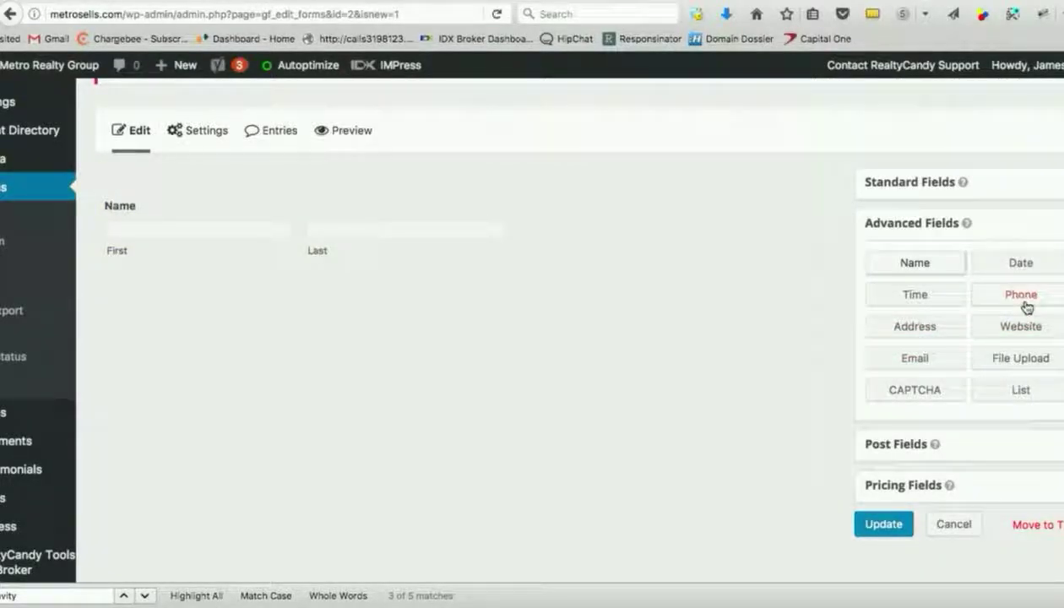
{"action": "left_click", "coordinate": [1010, 301]}
{"action": "left_click", "coordinate": [916, 366]}
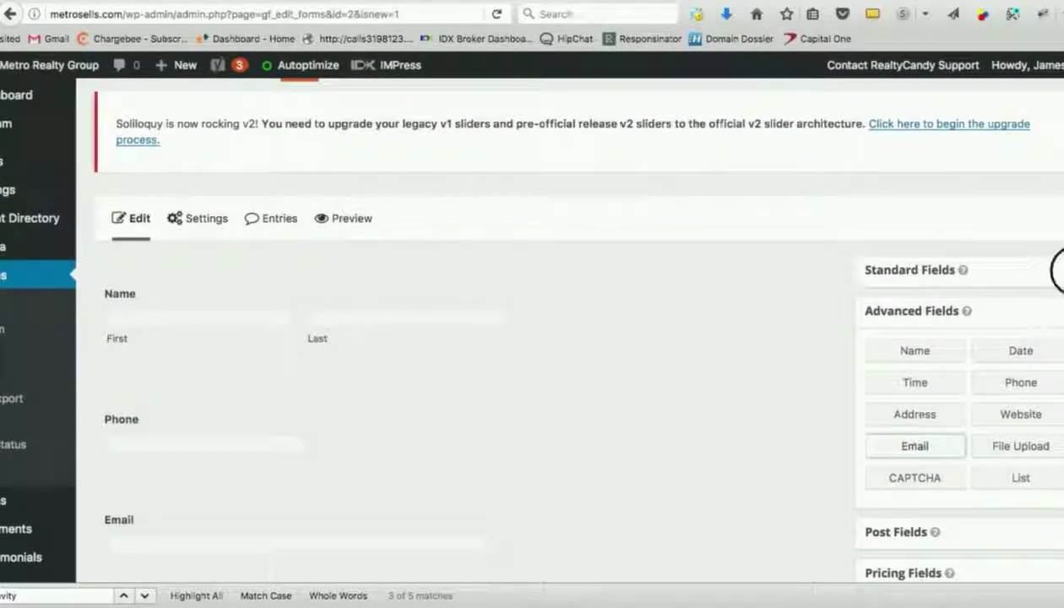
Save the form with its new Name, Phone and Email fields.
{"action": "left_click", "coordinate": [1051, 269]}
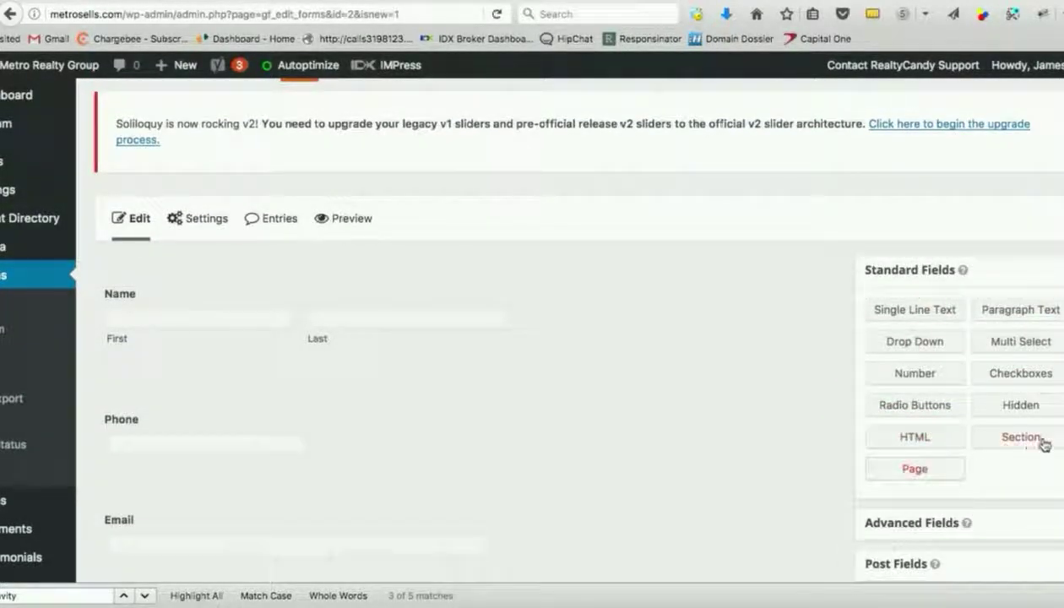
{"action": "scroll", "coordinate": [808, 423], "scroll_direction": "down", "scroll_amount": 5}
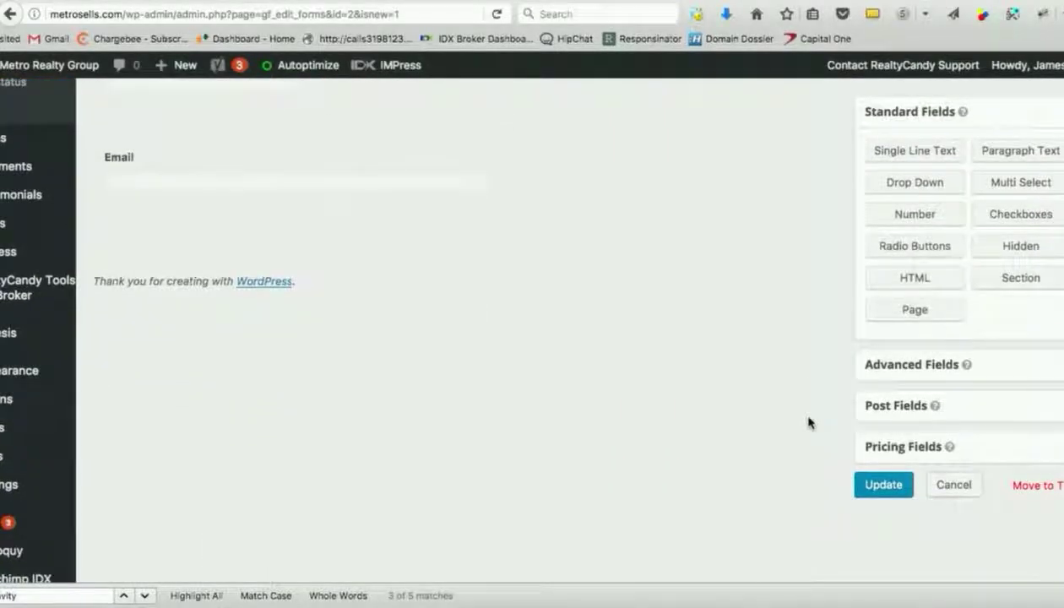
{"action": "scroll", "coordinate": [808, 424], "scroll_direction": "up", "scroll_amount": 5}
{"action": "scroll", "coordinate": [808, 426], "scroll_direction": "down", "scroll_amount": 4}
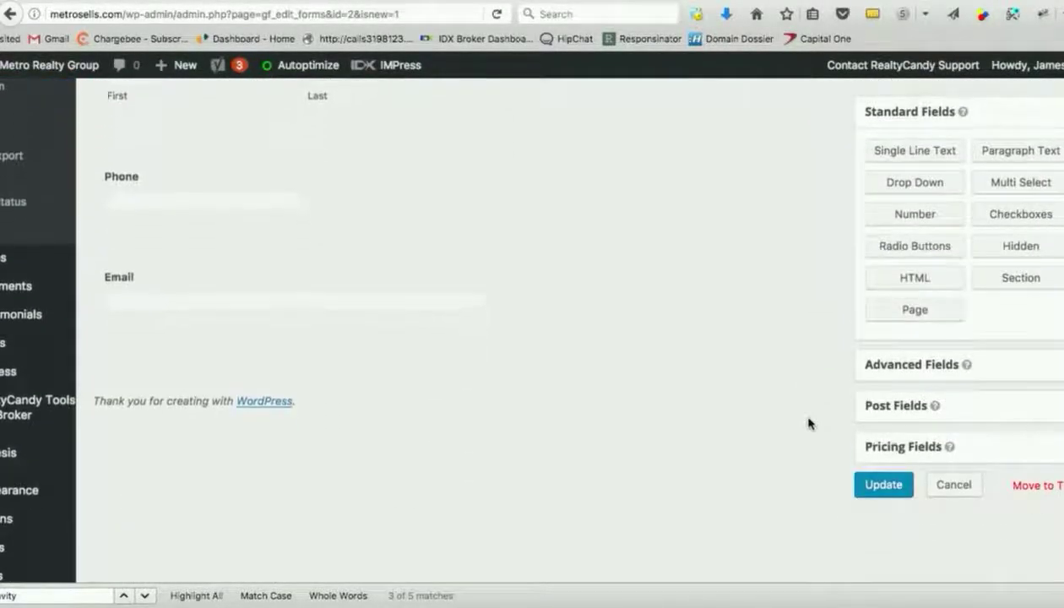
{"action": "scroll", "coordinate": [776, 392], "scroll_direction": "up", "scroll_amount": 1}
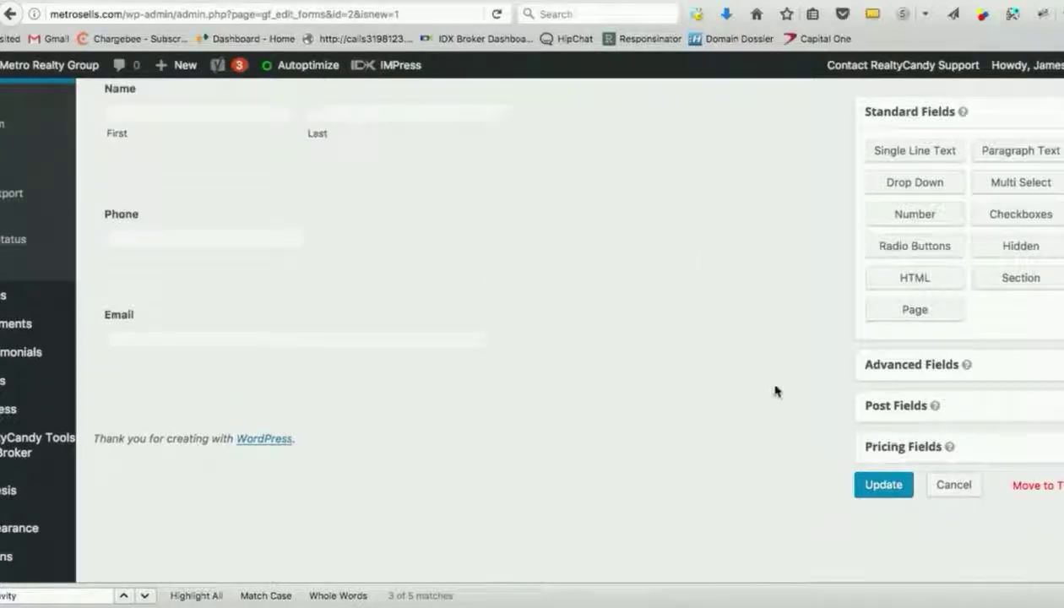
{"action": "left_click", "coordinate": [881, 486]}
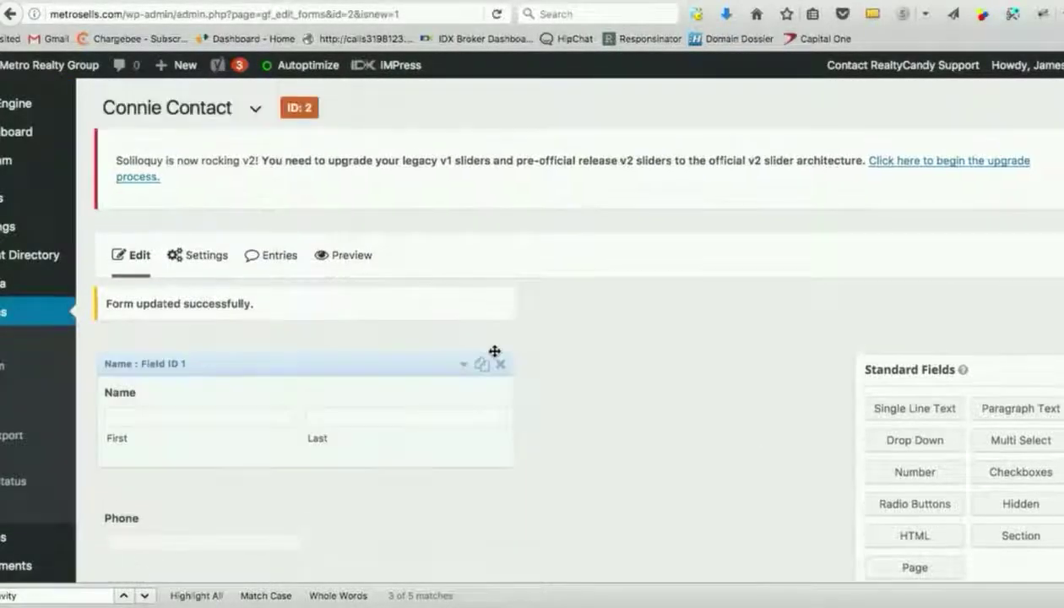
{"action": "scroll", "coordinate": [427, 439], "scroll_direction": "down", "scroll_amount": 3}
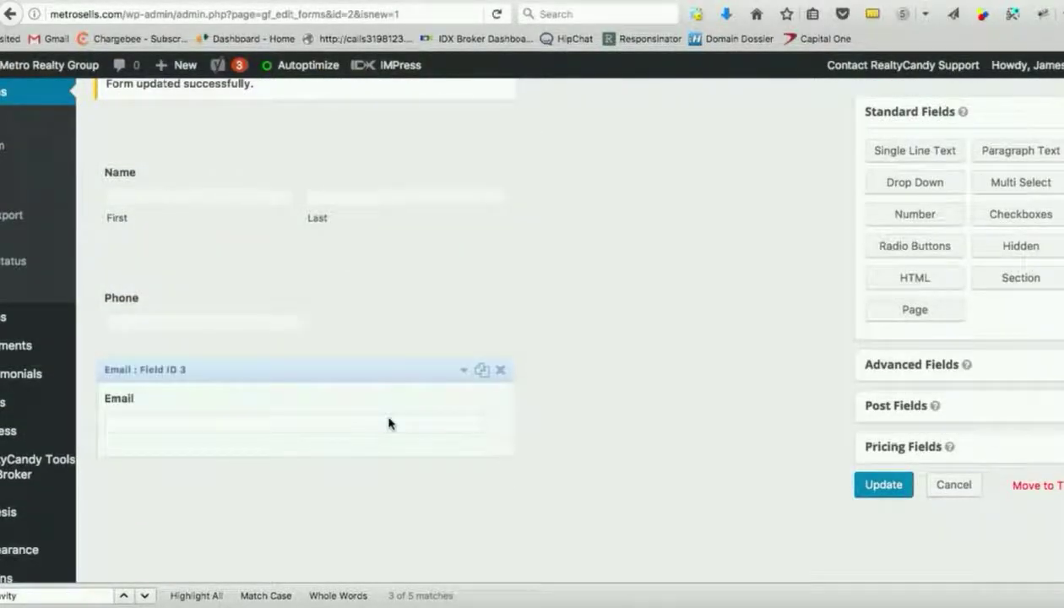
{"action": "scroll", "coordinate": [389, 423], "scroll_direction": "down", "scroll_amount": 1}
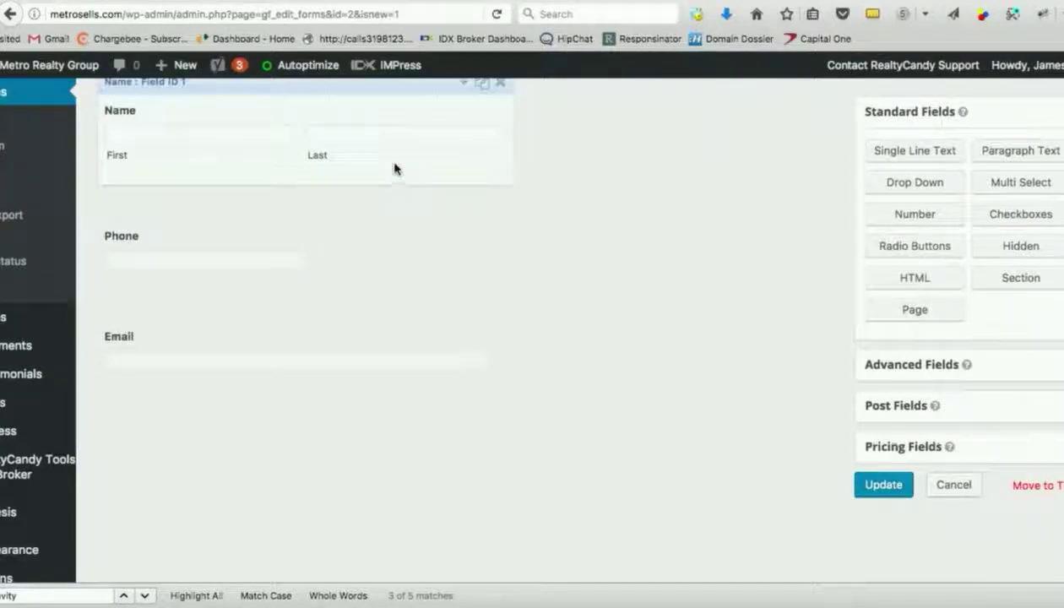
{"action": "scroll", "coordinate": [394, 169], "scroll_direction": "up", "scroll_amount": 1}
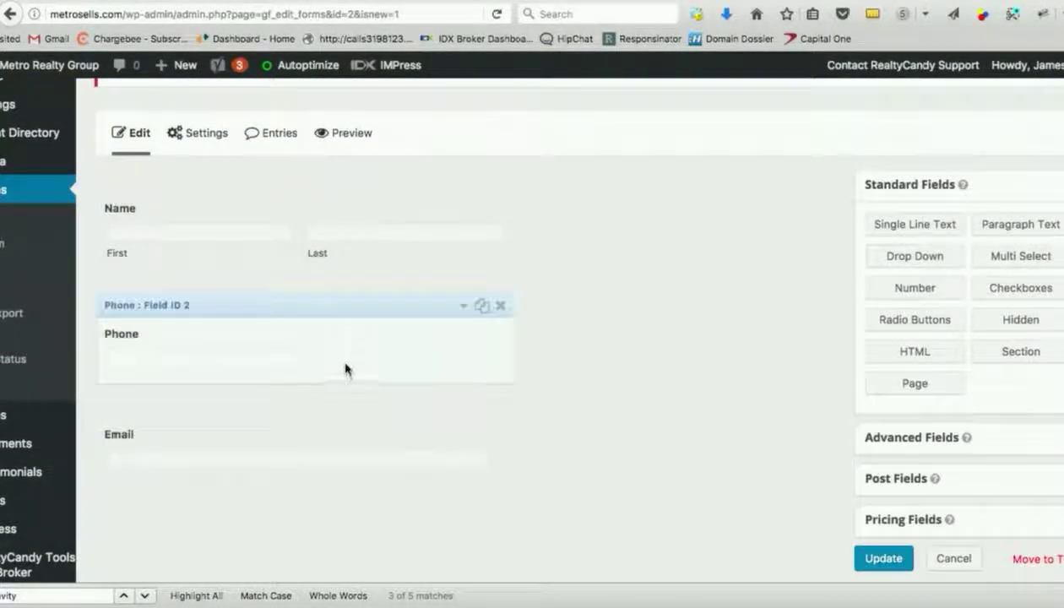
Go to the form's Notifications settings and start a new notification.
{"action": "mouse_move", "coordinate": [200, 135]}
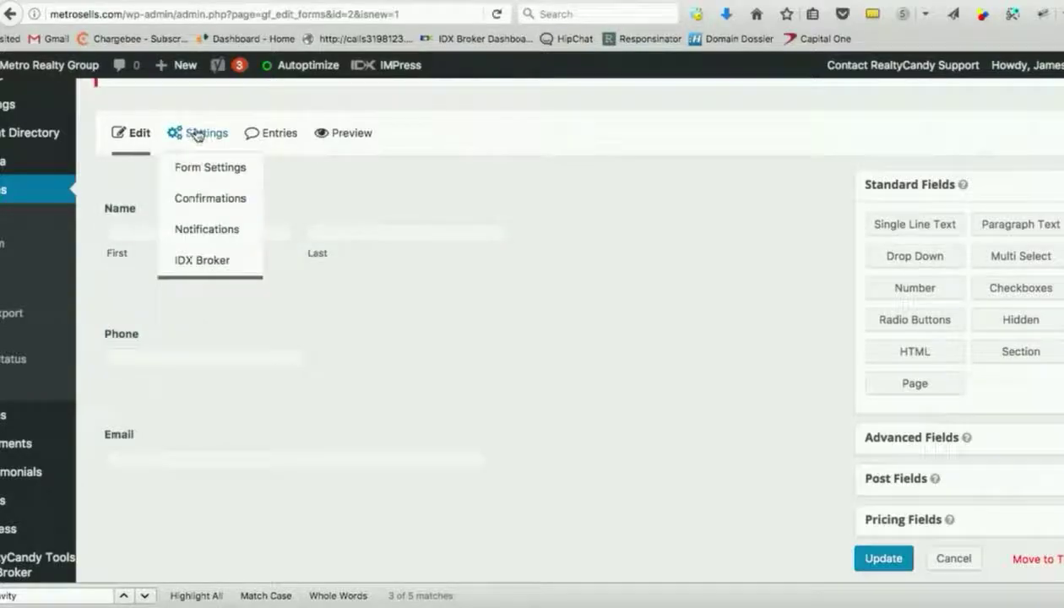
{"action": "left_click", "coordinate": [221, 228]}
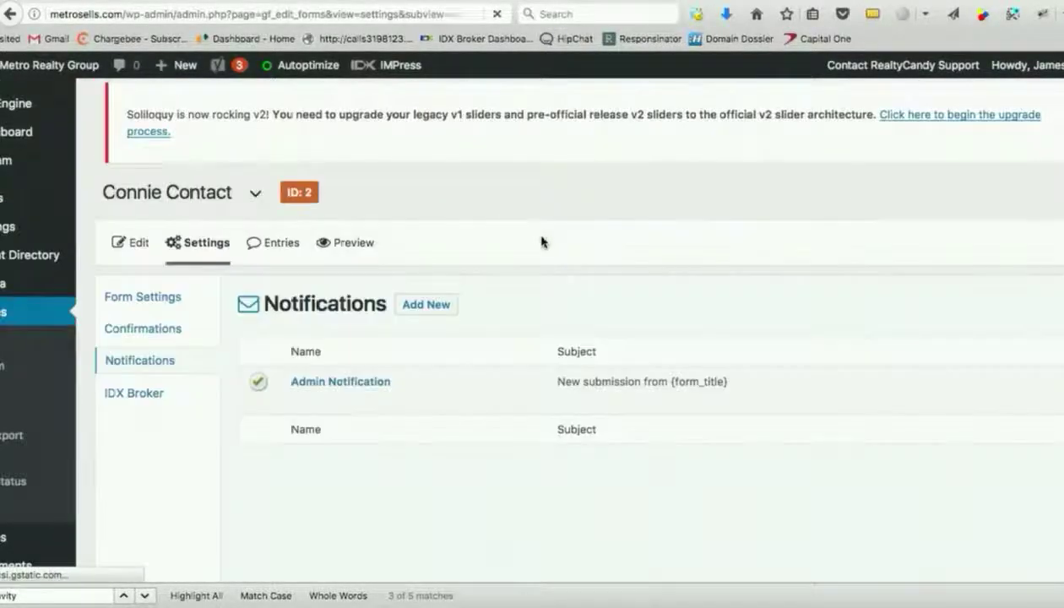
{"action": "mouse_move", "coordinate": [418, 399]}
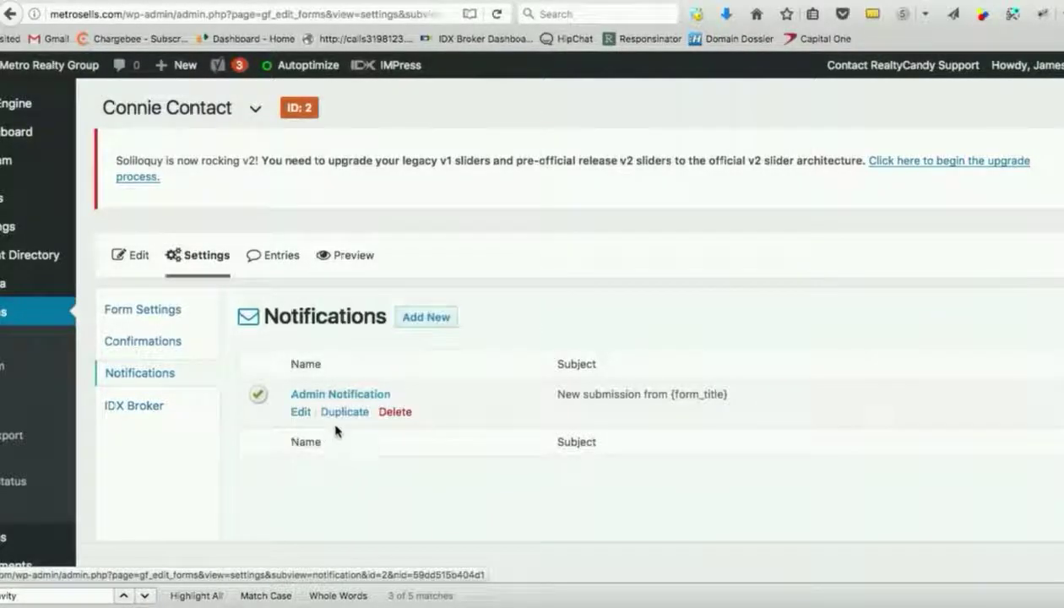
{"action": "left_click", "coordinate": [434, 320]}
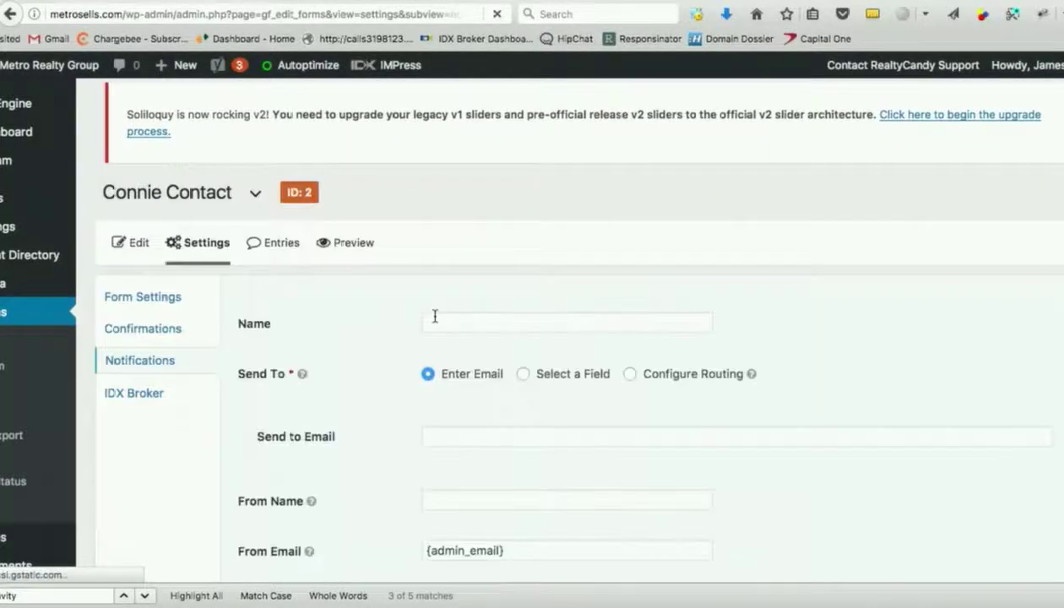
Name the notification 'Connie Not' and clear the Send to Email field.
{"action": "left_click", "coordinate": [451, 335]}
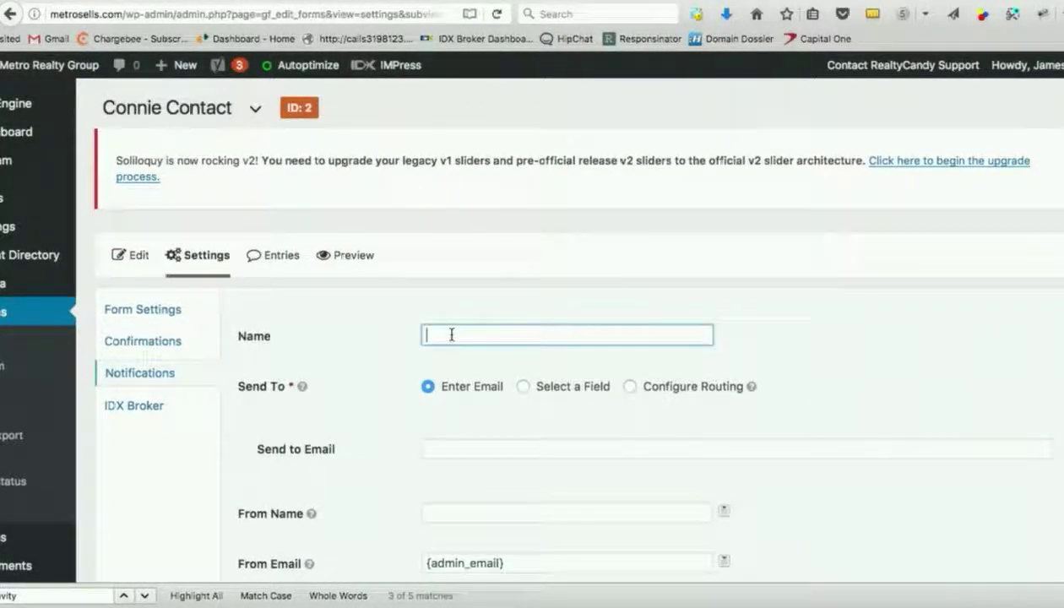
{"action": "type", "text": "Connie Notification"}
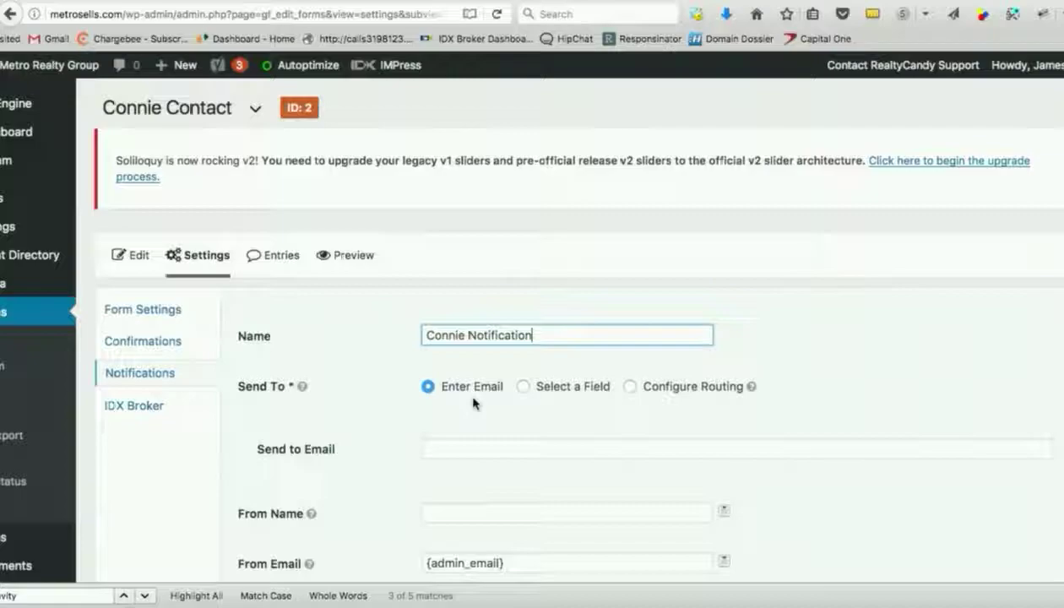
{"action": "scroll", "coordinate": [488, 408], "scroll_direction": "down", "scroll_amount": 2}
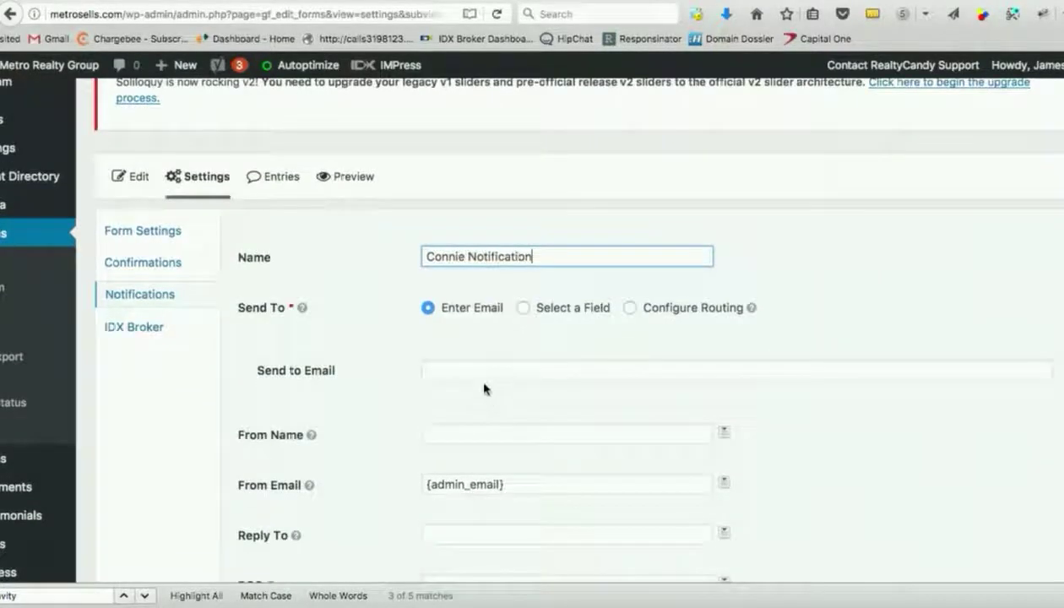
{"action": "left_click", "coordinate": [474, 373]}
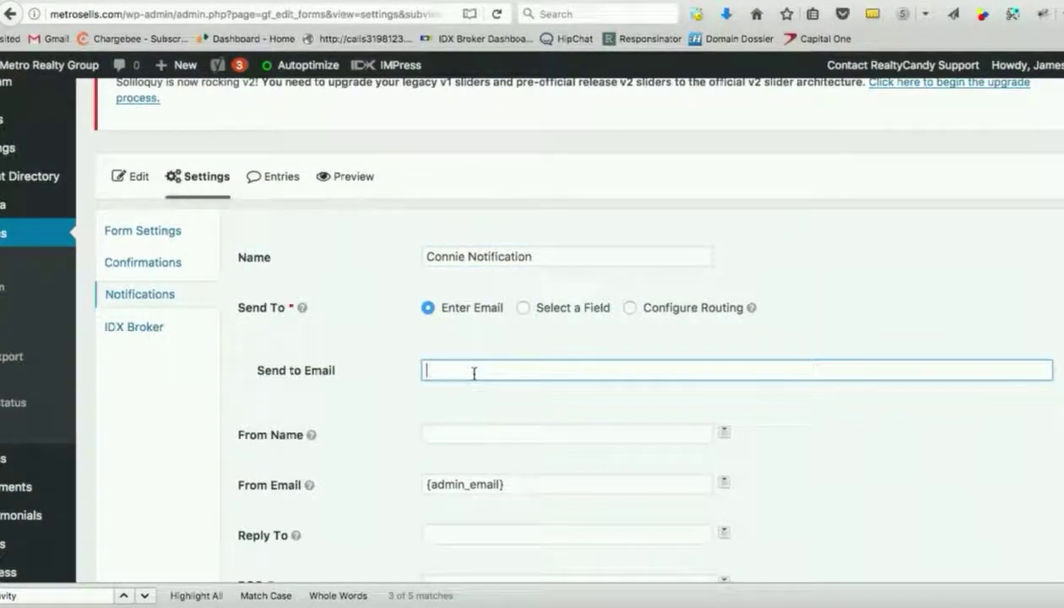
{"action": "triple_click", "coordinate": [494, 373]}
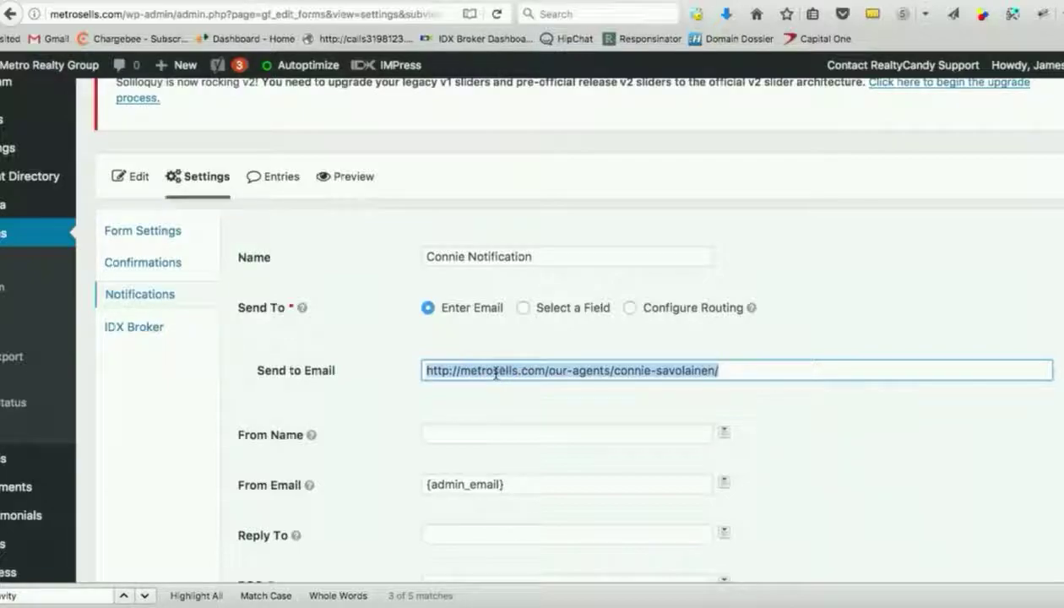
{"action": "key", "text": "BackSpace"}
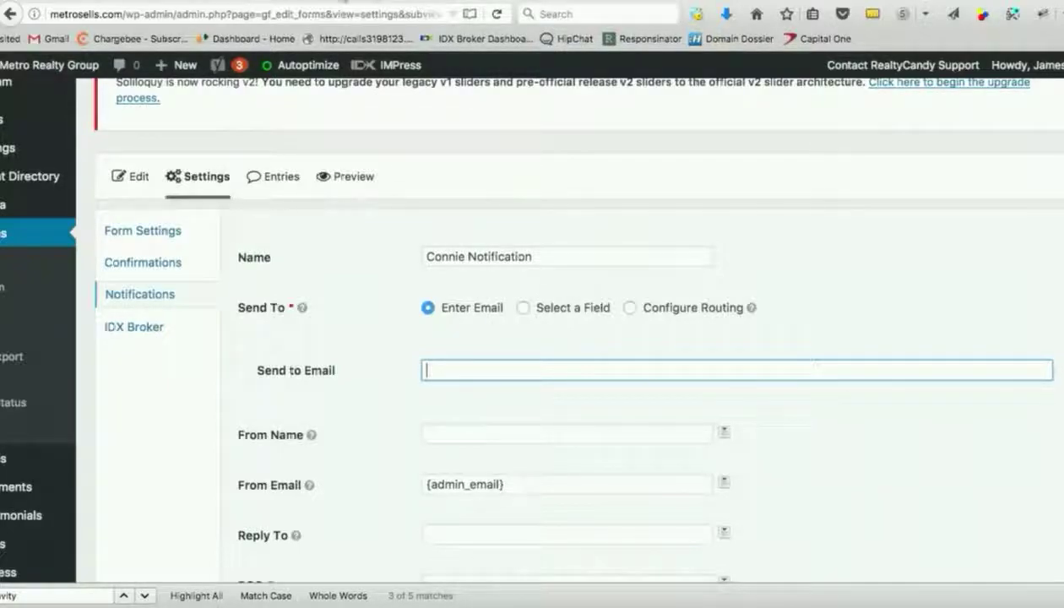
Copy the agent's e-mail address from her profile editor.
{"action": "key", "text": "ctrl+shift+Tab"}
{"action": "scroll", "coordinate": [675, 392], "scroll_direction": "down", "scroll_amount": 5}
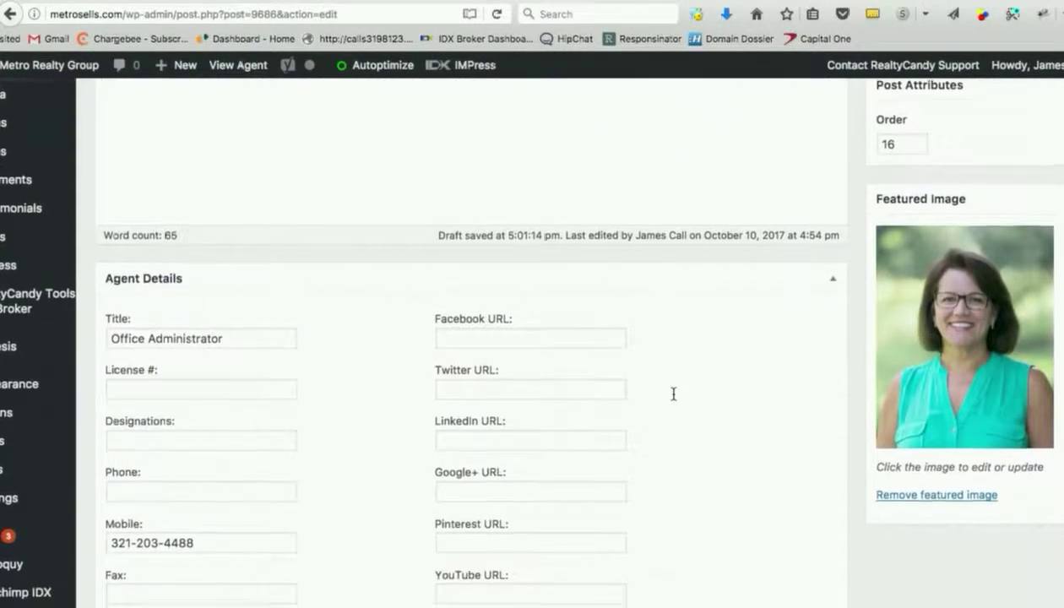
{"action": "scroll", "coordinate": [673, 393], "scroll_direction": "down", "scroll_amount": 4}
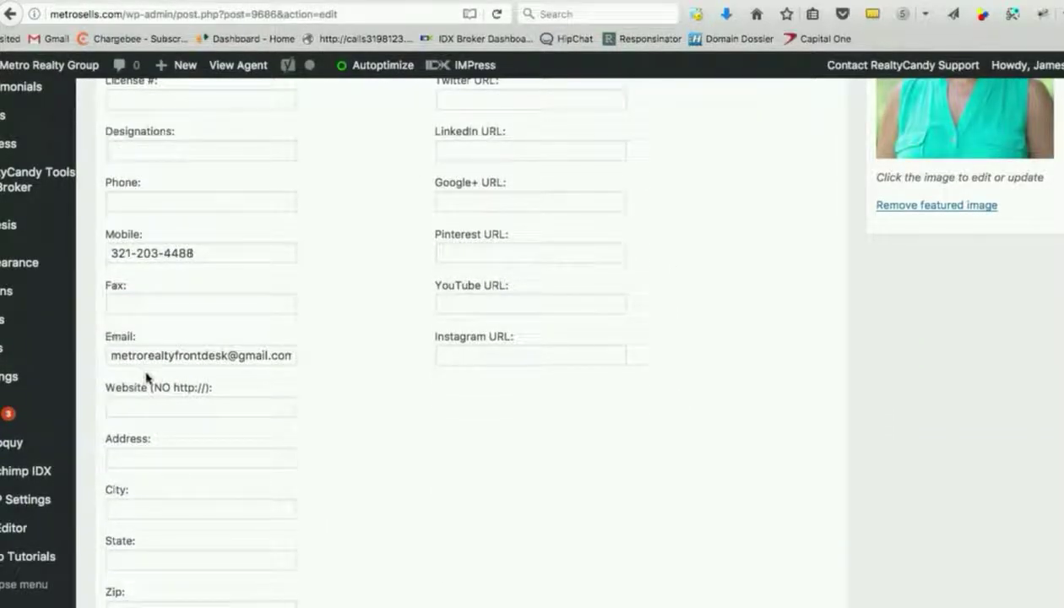
{"action": "triple_click", "coordinate": [146, 355]}
{"action": "key", "text": "ctrl+c"}
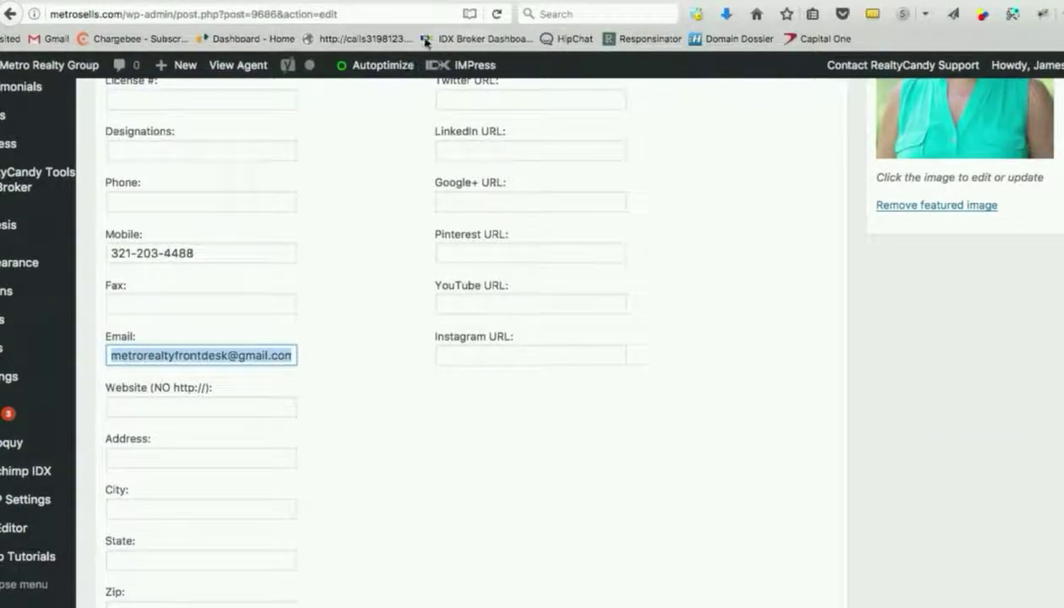
{"action": "key", "text": "ctrl+Tab"}
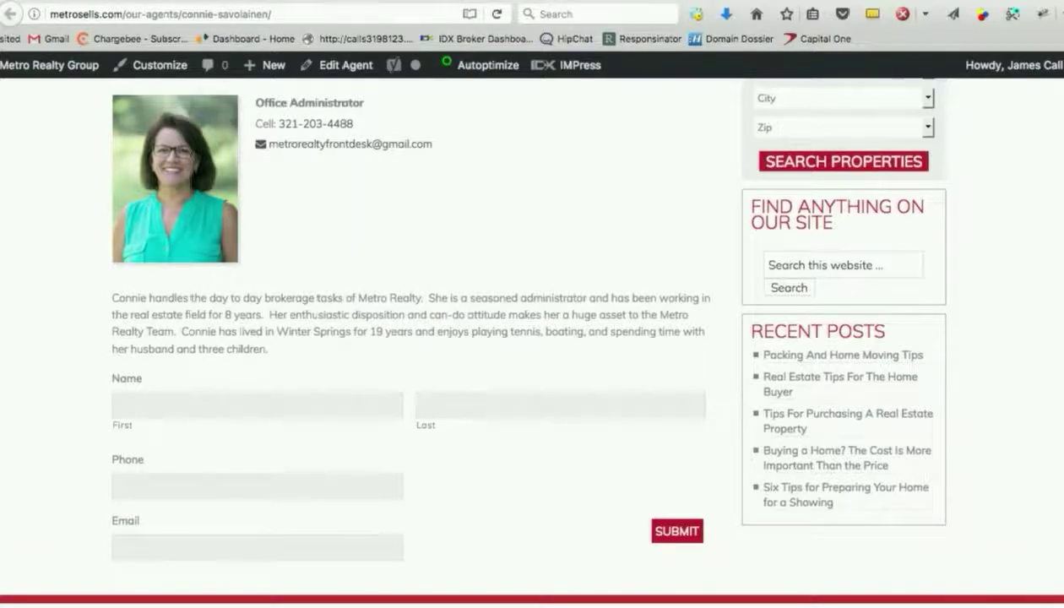
{"action": "key", "text": "ctrl+Tab"}
Paste the agent's e-mail address as the notification recipient.
{"action": "key", "text": "ctrl+v"}
{"action": "scroll", "coordinate": [518, 340], "scroll_direction": "down", "scroll_amount": 5}
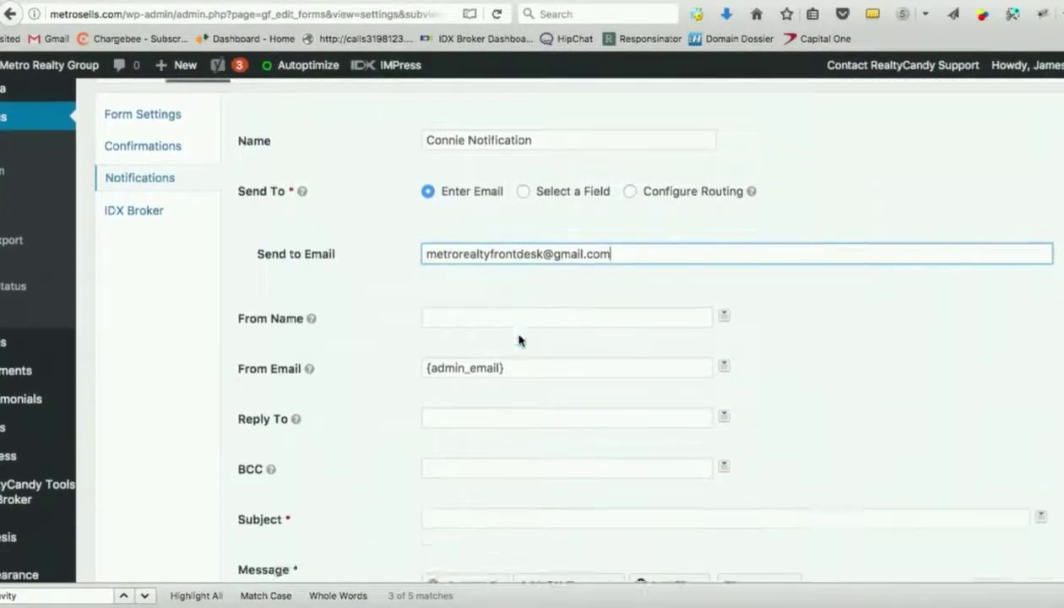
{"action": "scroll", "coordinate": [498, 334], "scroll_direction": "down", "scroll_amount": 2}
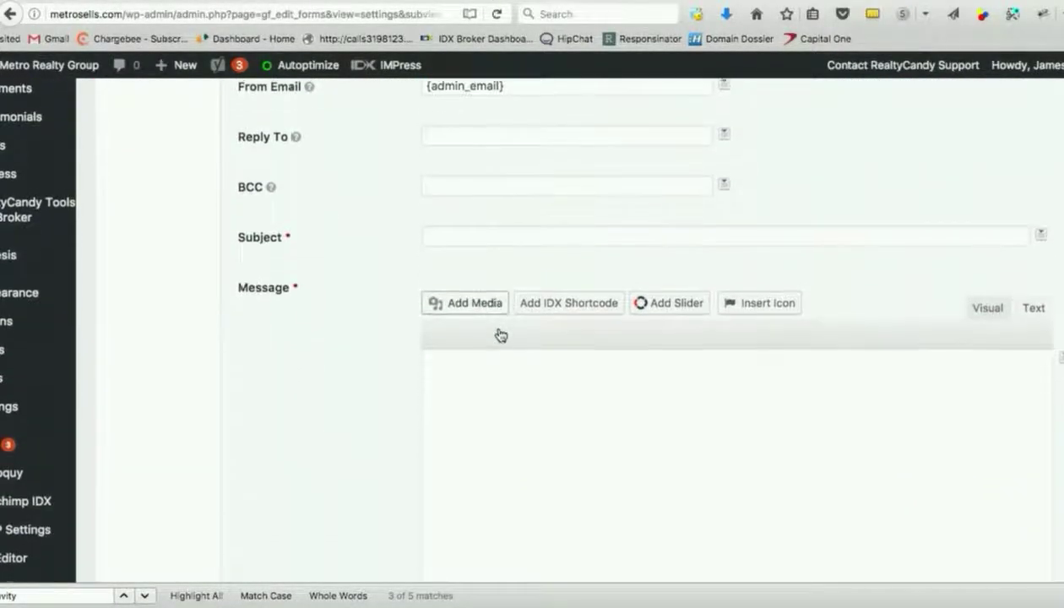
Set the subject to 'New signup on MetroSells for Connie'.
{"action": "left_click", "coordinate": [481, 222]}
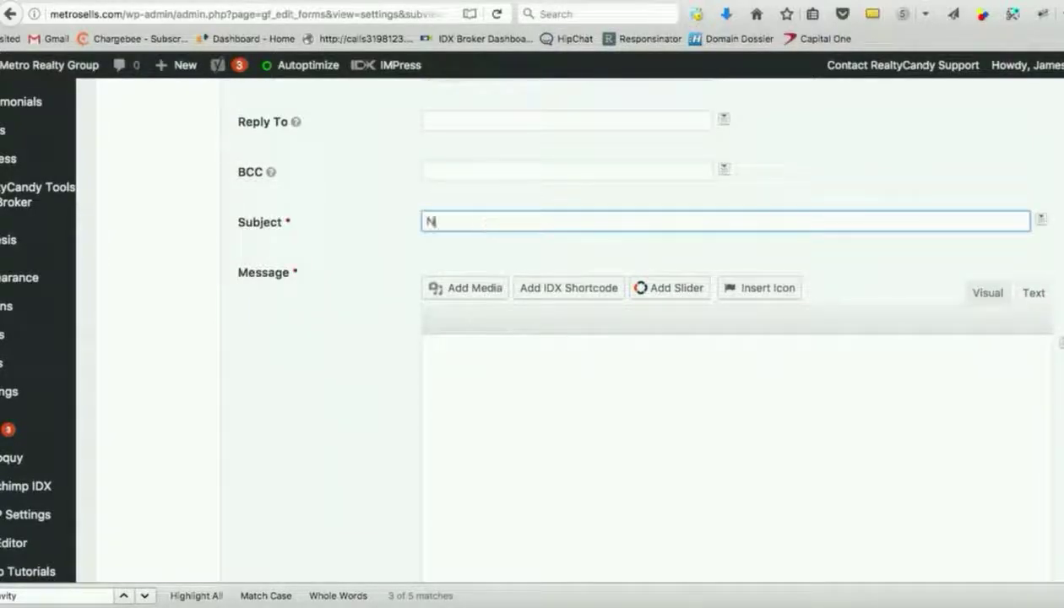
{"action": "type", "text": "New signeup on"}
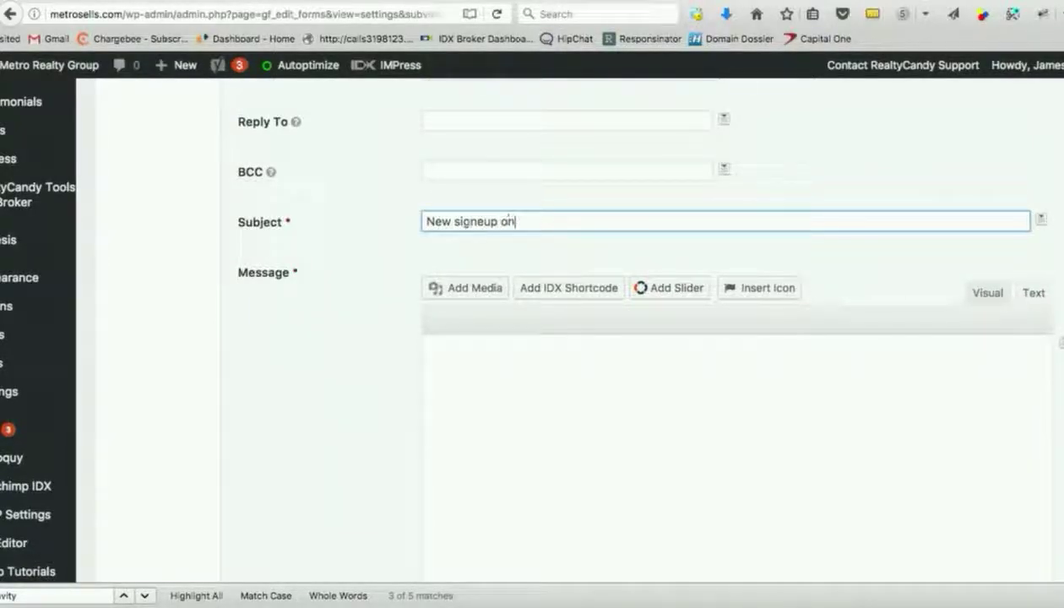
{"action": "key", "text": "BackSpace"}
{"action": "key", "text": "BackSpace"}
{"action": "key", "text": "BackSpace"}
{"action": "key", "text": "BackSpace"}
{"action": "key", "text": "BackSpace"}
{"action": "key", "text": "BackSpace"}
{"action": "type", "text": "up on"}
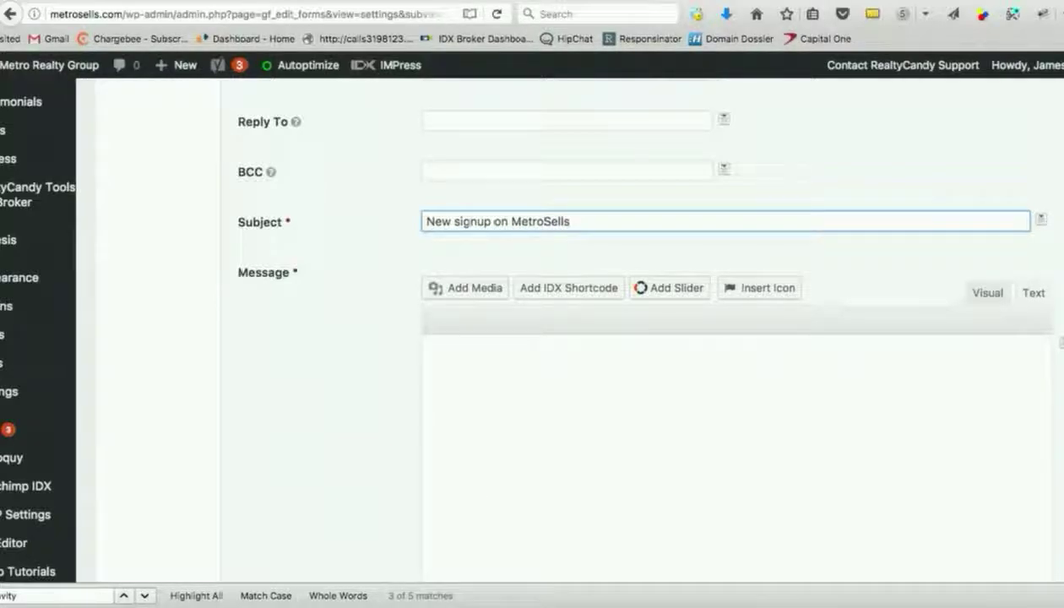
{"action": "type", "text": "MetroSells for Connie"}
{"action": "key", "text": "Tab"}
Write a short greeting in the notification's Message editor.
{"action": "left_click", "coordinate": [525, 406]}
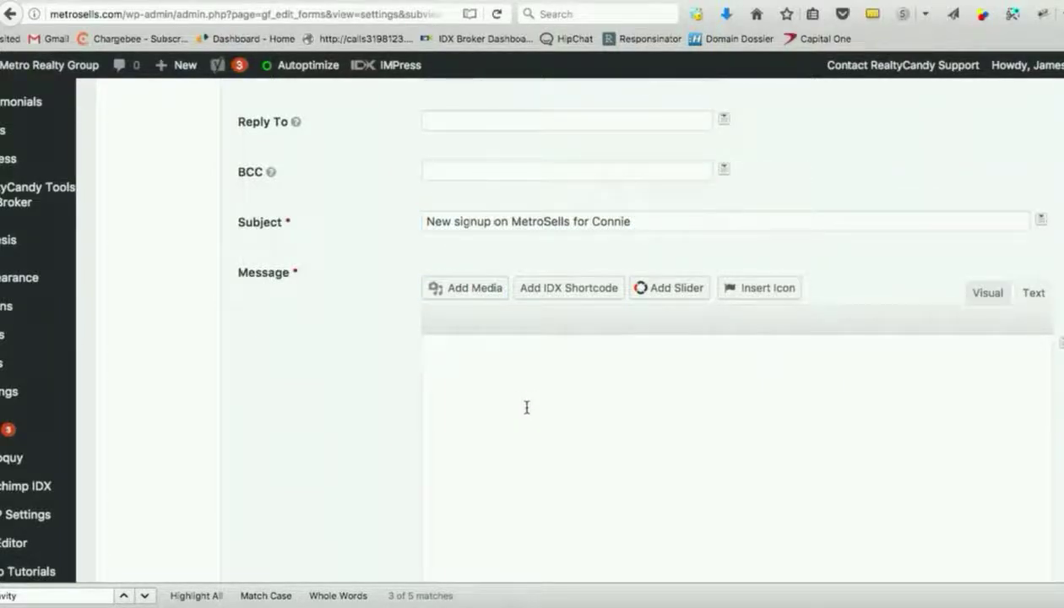
{"action": "scroll", "coordinate": [526, 408], "scroll_direction": "up", "scroll_amount": 5}
{"action": "scroll", "coordinate": [526, 412], "scroll_direction": "down", "scroll_amount": 3}
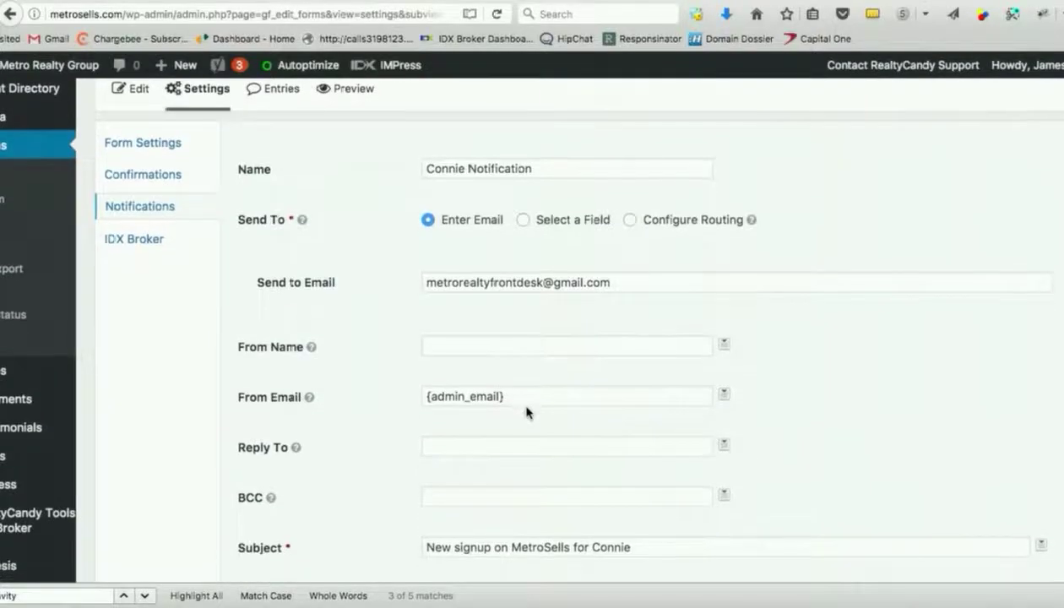
{"action": "scroll", "coordinate": [526, 410], "scroll_direction": "down", "scroll_amount": 5}
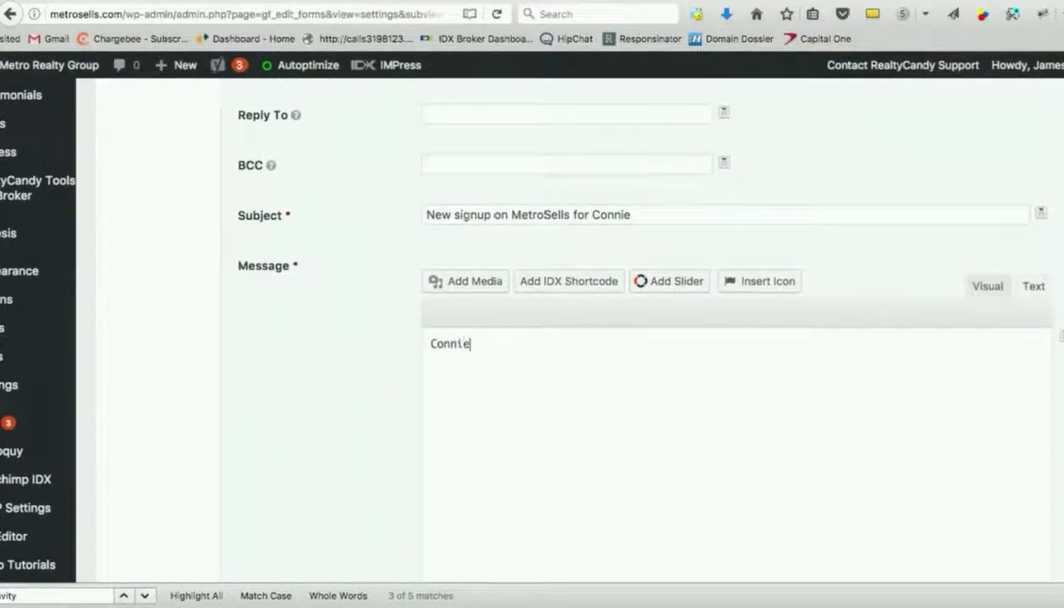
{"action": "scroll", "coordinate": [706, 418], "scroll_direction": "down", "scroll_amount": 1}
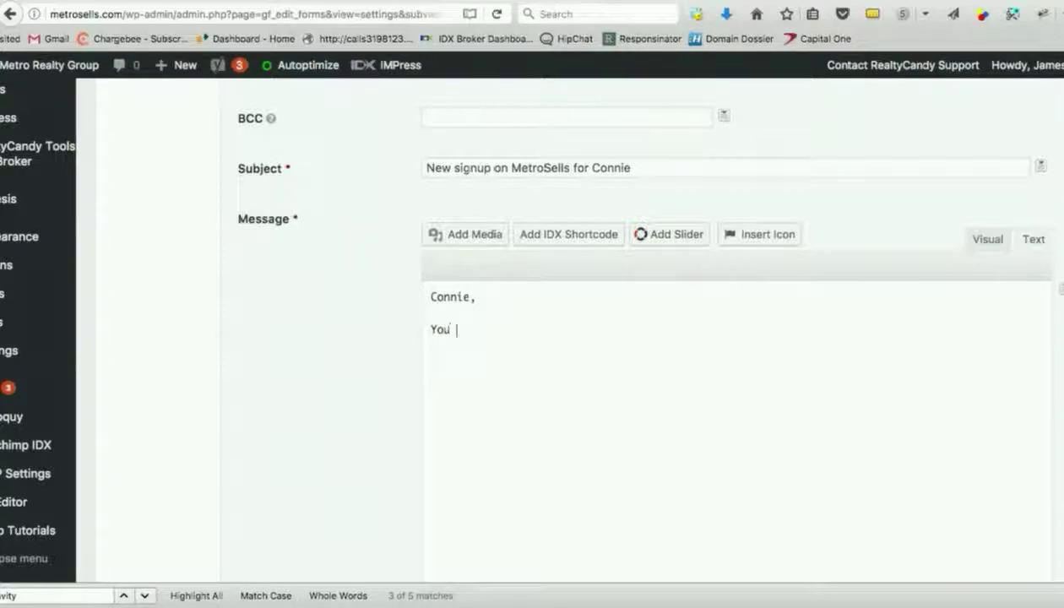
{"action": "type", "text": "got a new signup."}
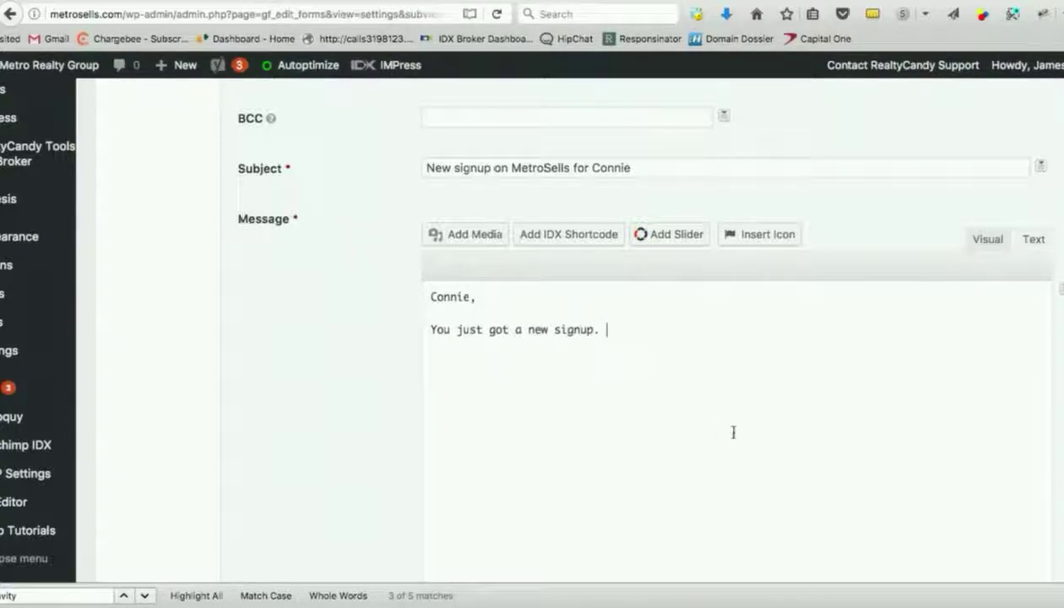
{"action": "scroll", "coordinate": [789, 459], "scroll_direction": "down", "scroll_amount": 5}
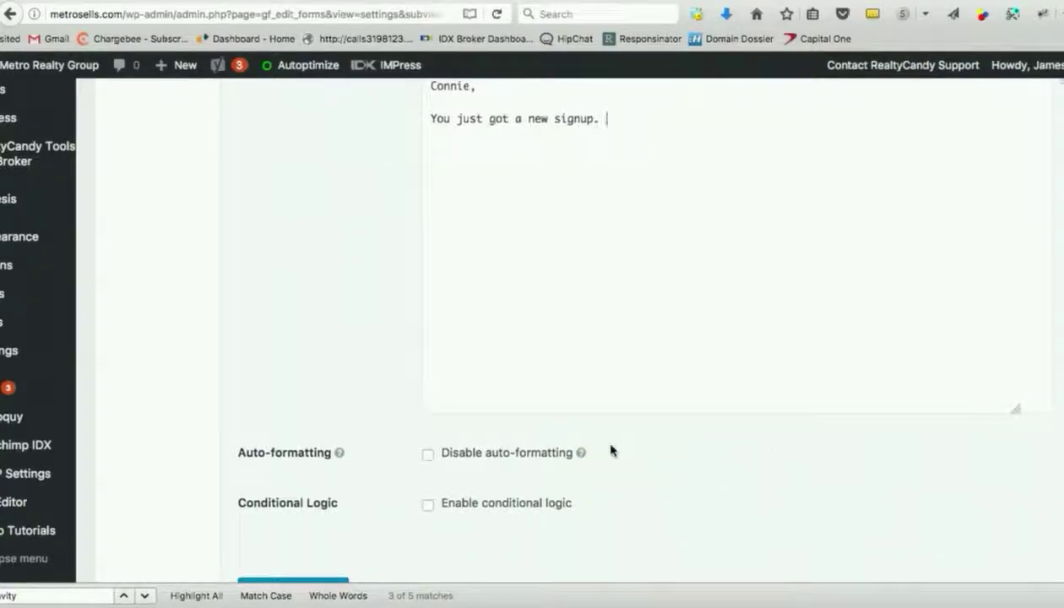
{"action": "scroll", "coordinate": [611, 450], "scroll_direction": "down", "scroll_amount": 3}
Save the notification.
{"action": "left_click", "coordinate": [299, 467]}
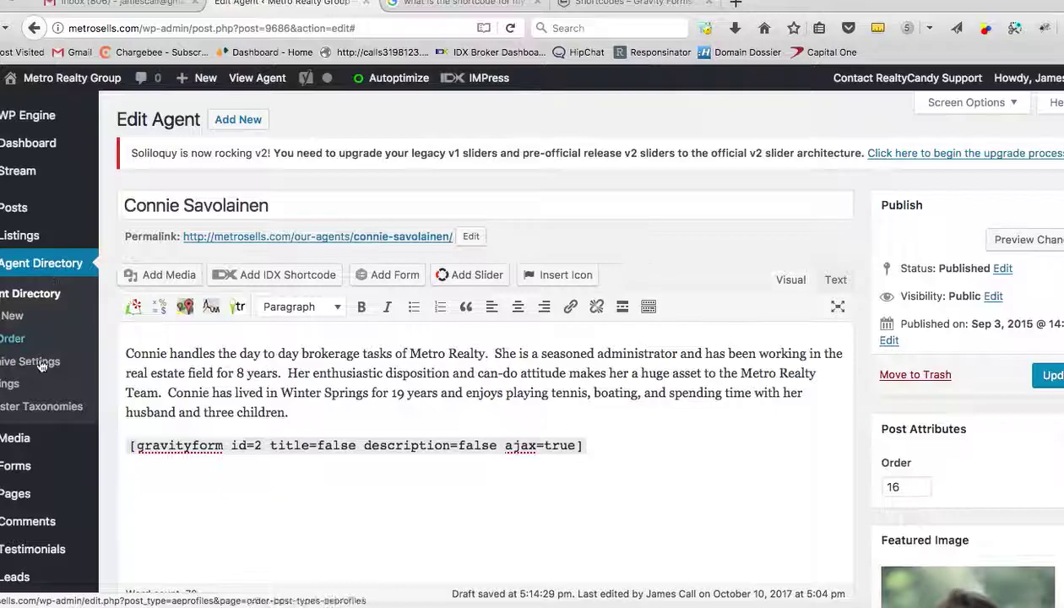
{"action": "mouse_move", "coordinate": [26, 466]}
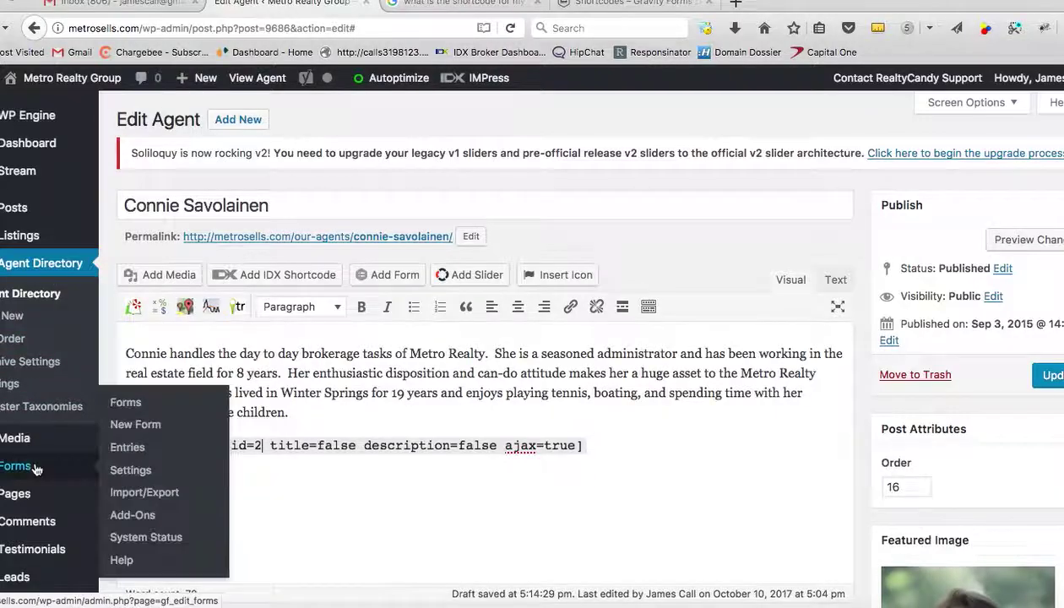
{"action": "left_click", "coordinate": [141, 412], "text": "super"}
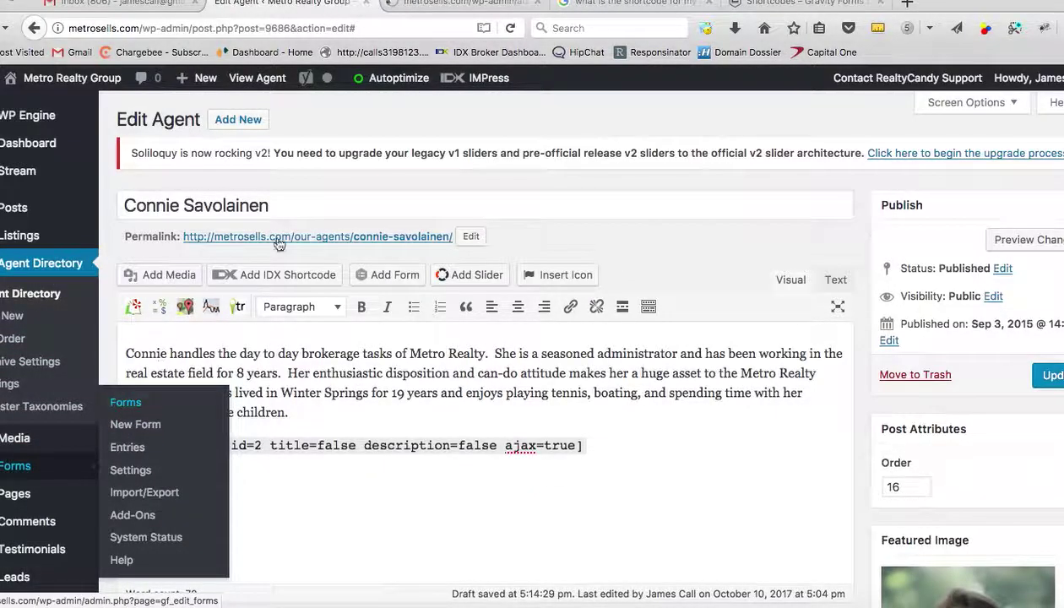
{"action": "left_click", "coordinate": [471, 5]}
{"action": "mouse_move", "coordinate": [254, 345]}
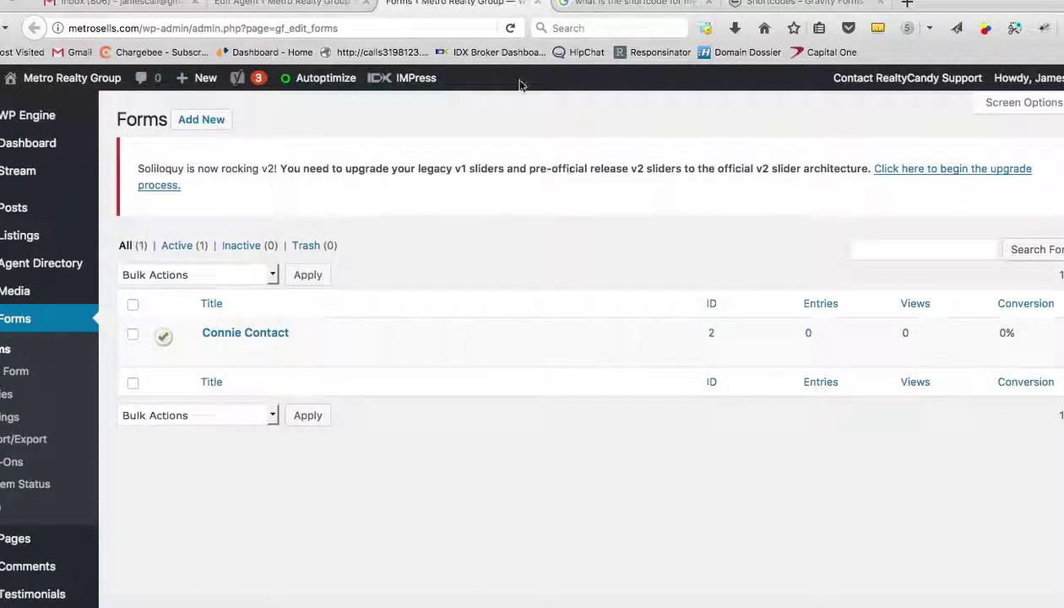
{"action": "left_click", "coordinate": [291, 4]}
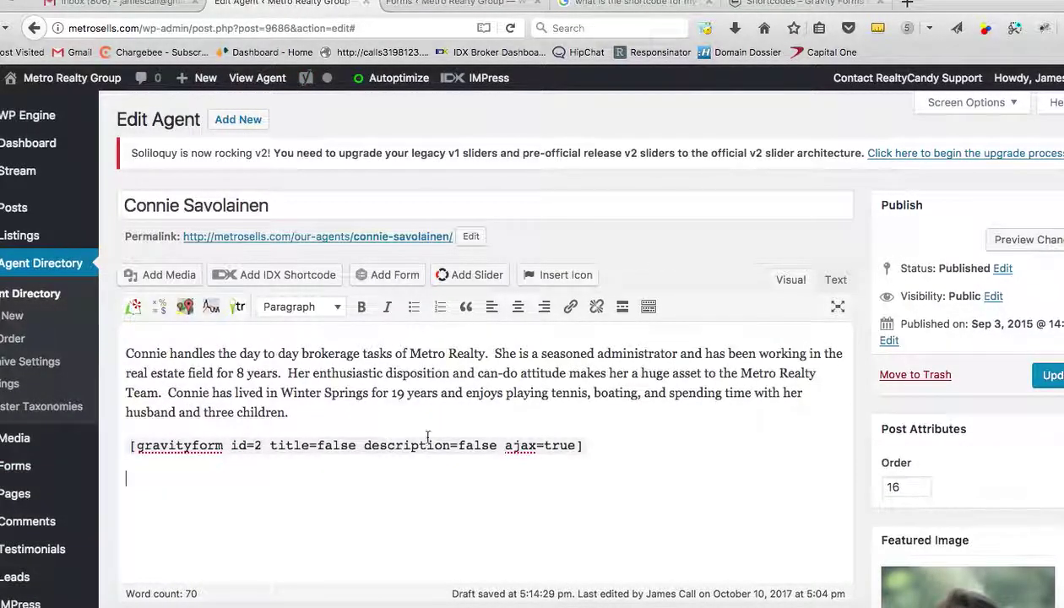
Update the agent's profile, check the form on her live page, then return to the editor.
{"action": "left_click", "coordinate": [1057, 379]}
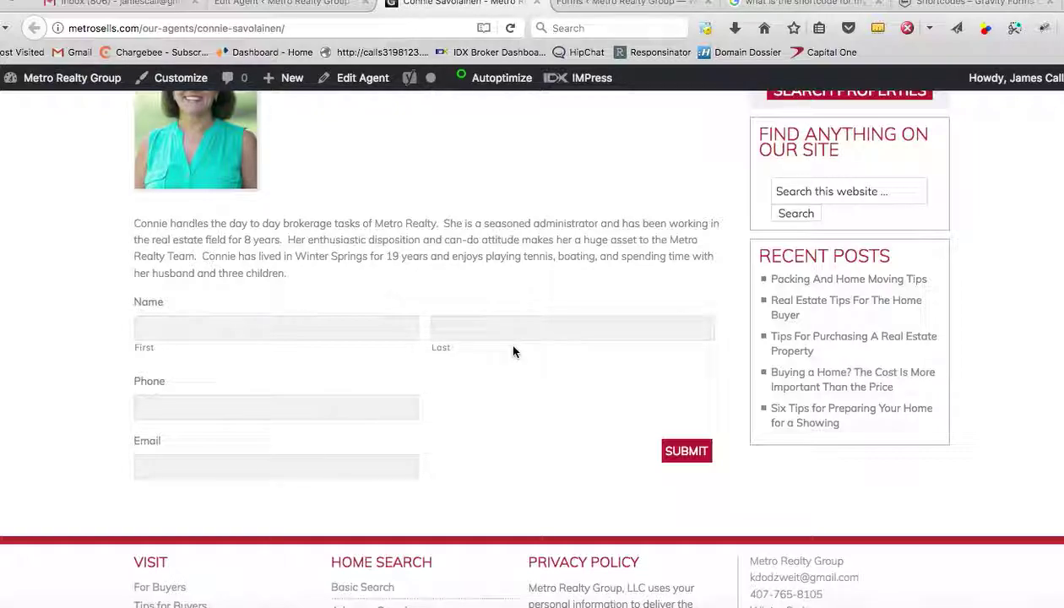
{"action": "scroll", "coordinate": [504, 263], "scroll_direction": "up", "scroll_amount": 1}
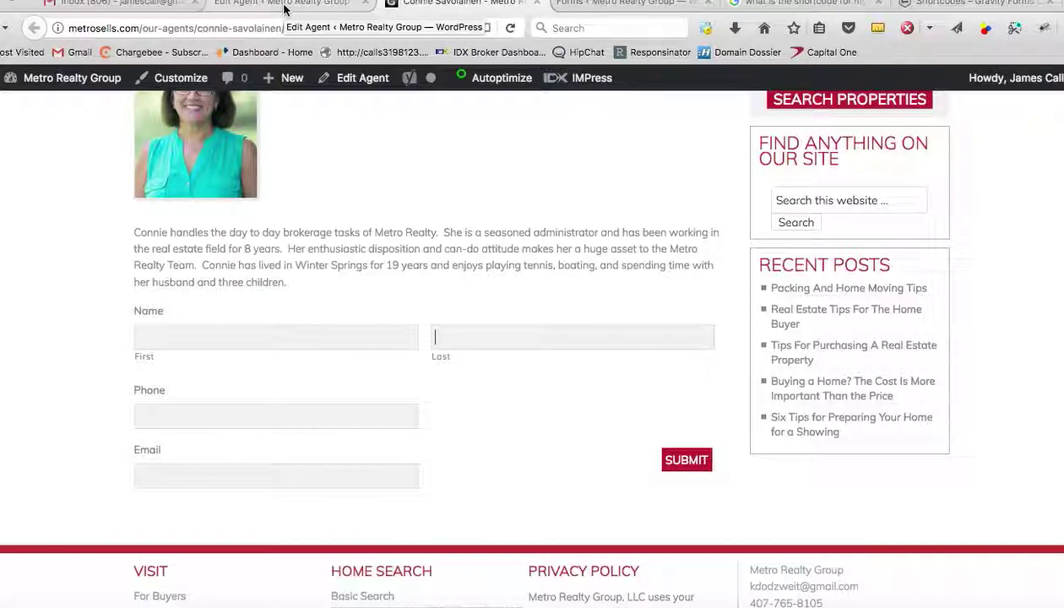
{"action": "left_click", "coordinate": [283, 9]}
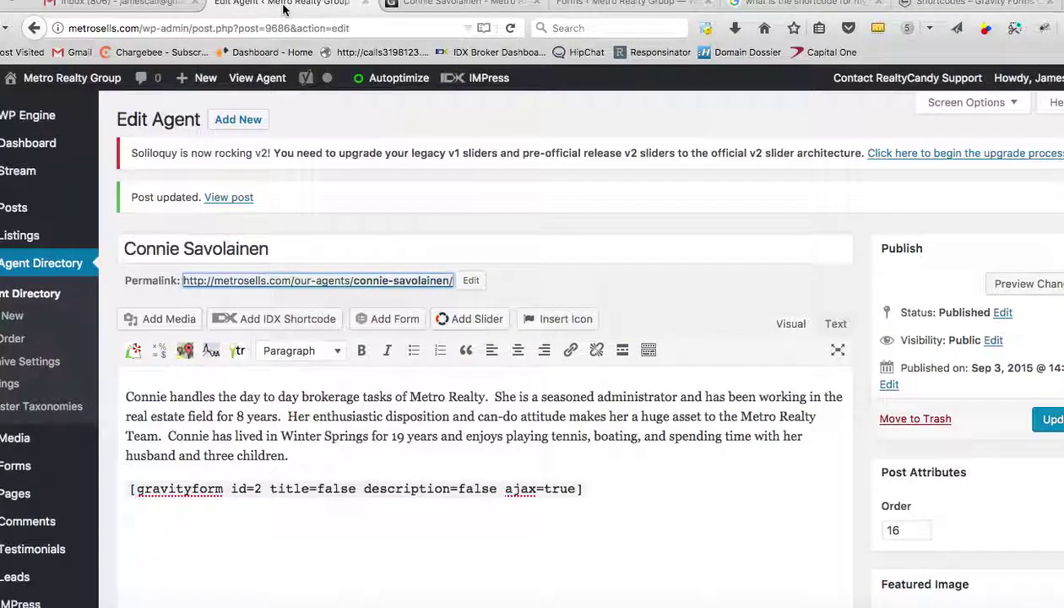